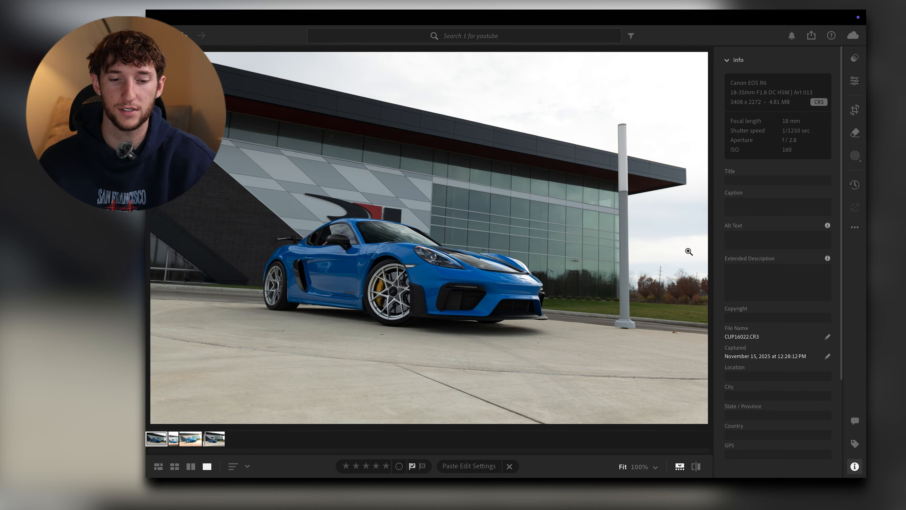
Step: Straighten the photo to about -1.89 in the crop settings, keeping the 3 x 2 aspect ratio
key("e")
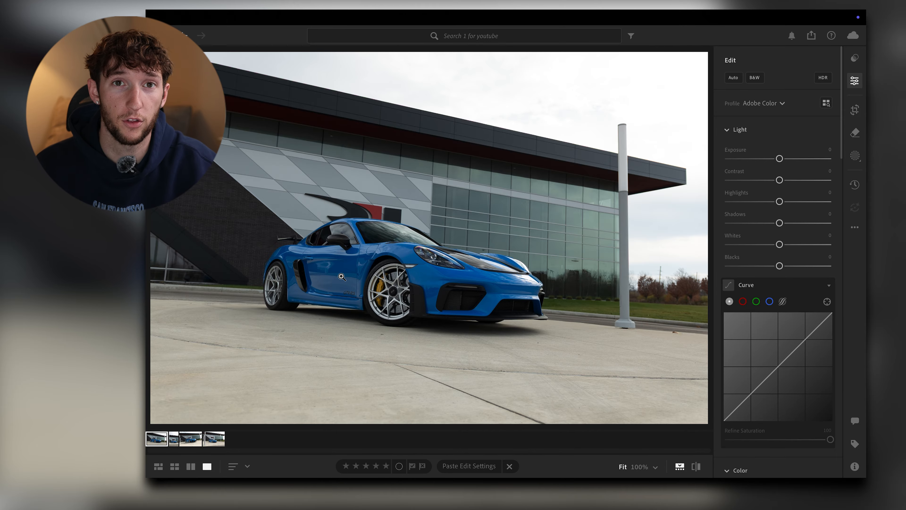
key("c")
left_click_drag(712, 238, 702, 227)
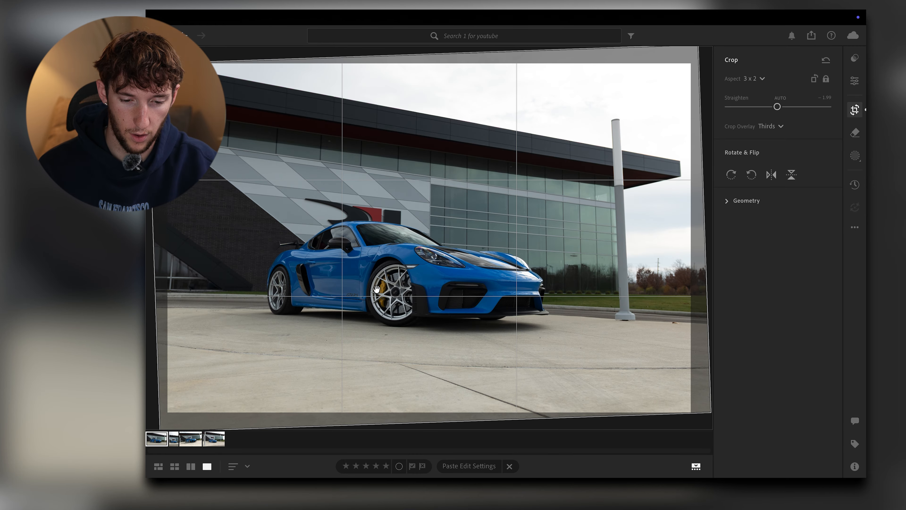
key("e")
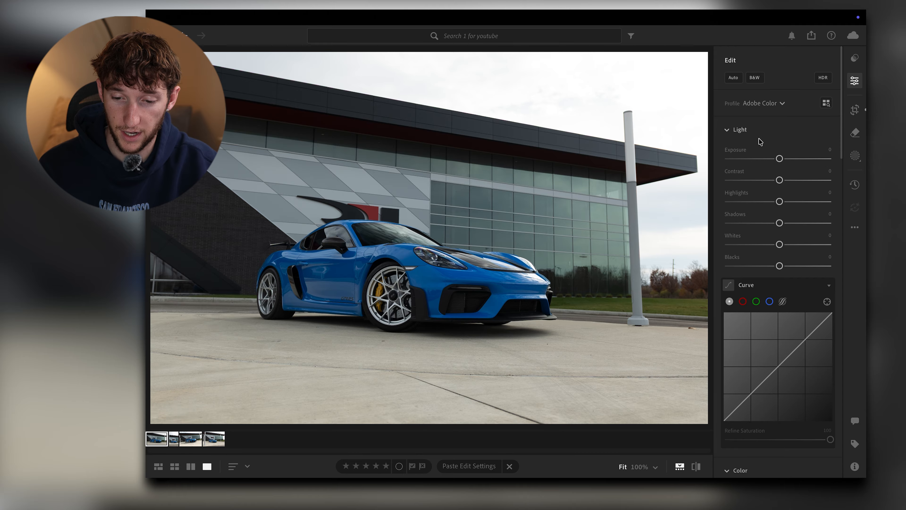
Step: Set the photo's Exposure to +0.76, Contrast to -52, Highlights to -55, Shadows to +46, Whites to -100 and Blacks to -13
left_click_drag(780, 160, 787, 161)
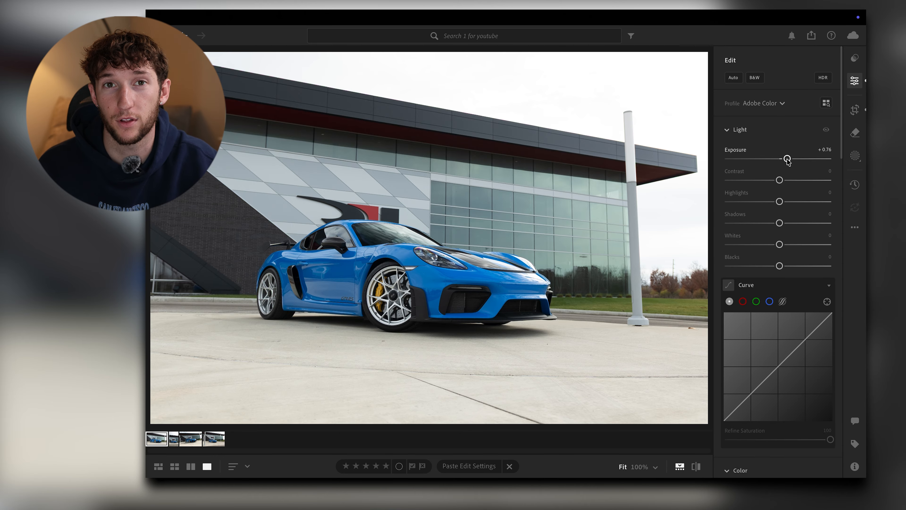
left_click_drag(779, 179, 753, 181)
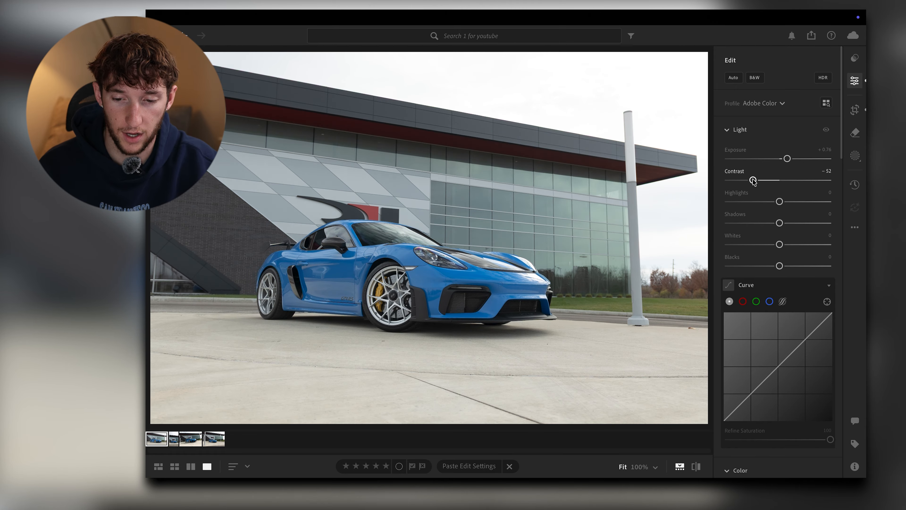
left_click_drag(755, 203, 752, 202)
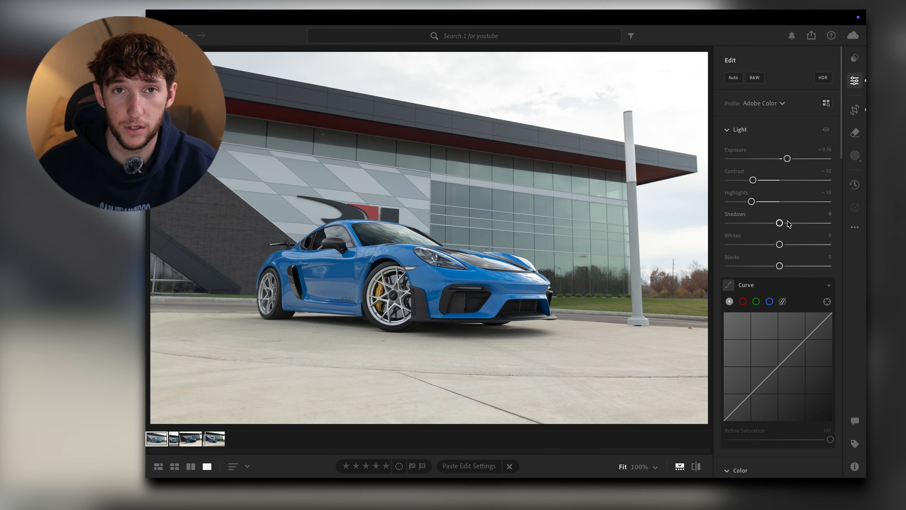
left_click_drag(780, 222, 803, 223)
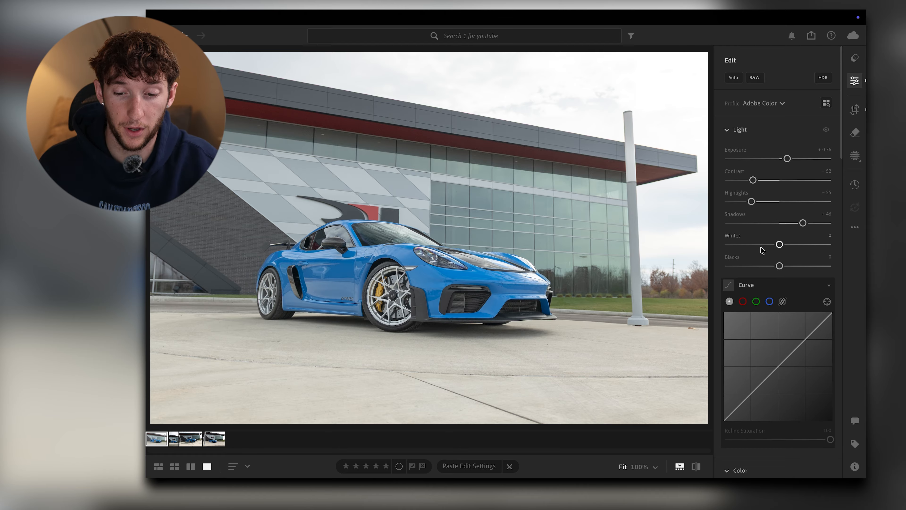
left_click_drag(762, 250, 728, 245)
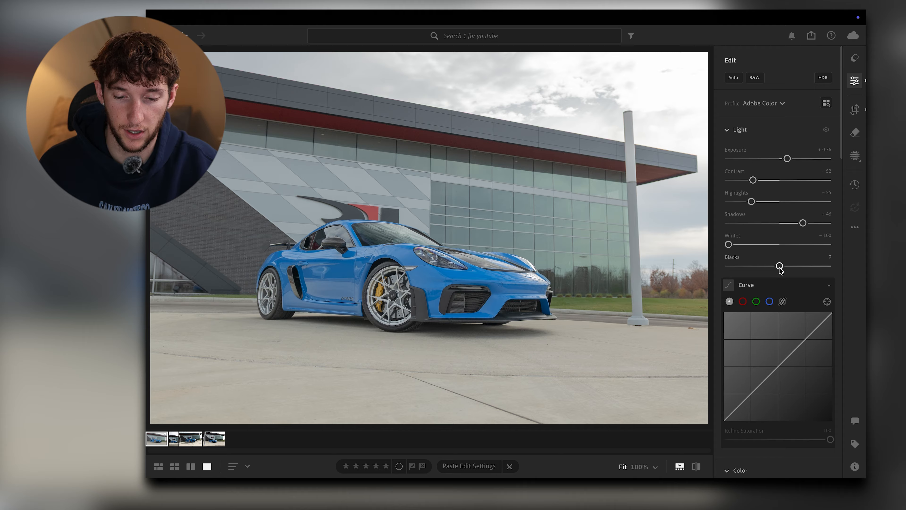
left_click_drag(782, 266, 773, 266)
Step: Shape the tone curve into an S with three points, raising the highlights, lowering the shadows and lifting the black point for a faded look
scroll(773, 267, "down", 3)
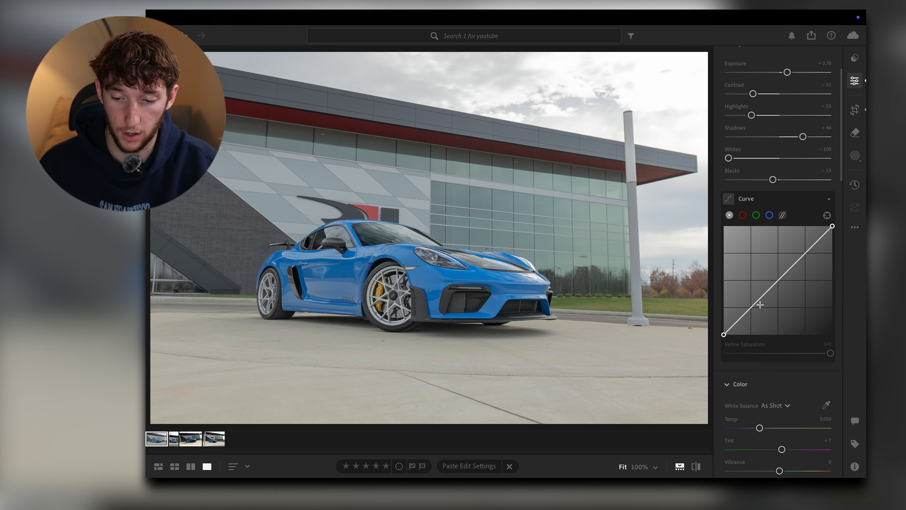
left_click(751, 308)
left_click(778, 280)
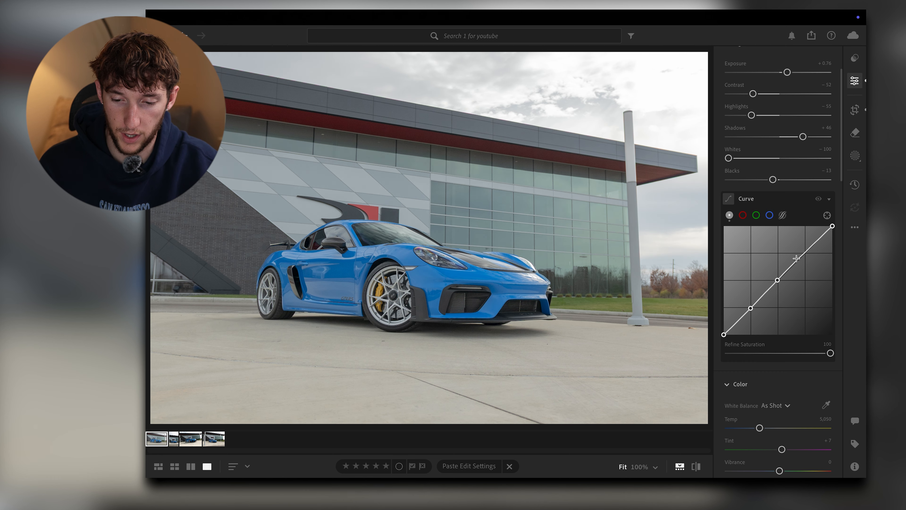
left_click(805, 253)
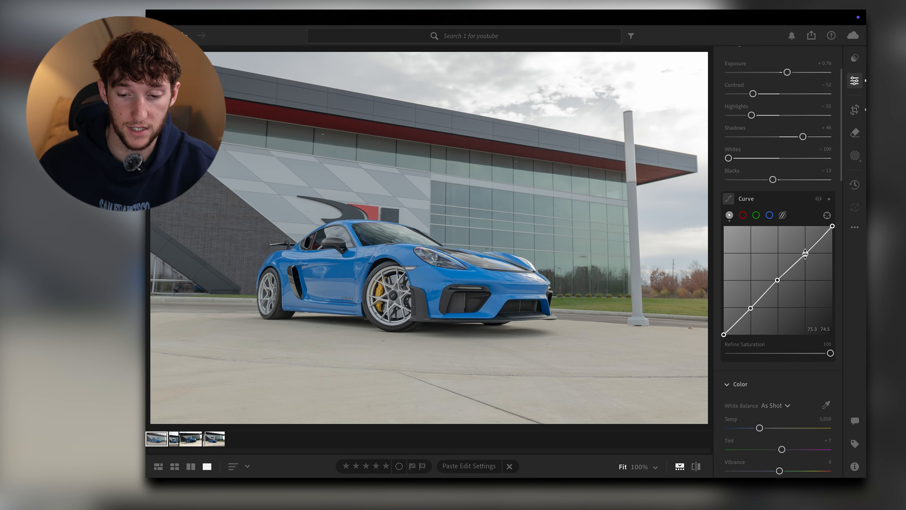
mouse_move(806, 254)
left_mouse_down()
mouse_move(803, 242)
mouse_move(801, 248)
left_mouse_up()
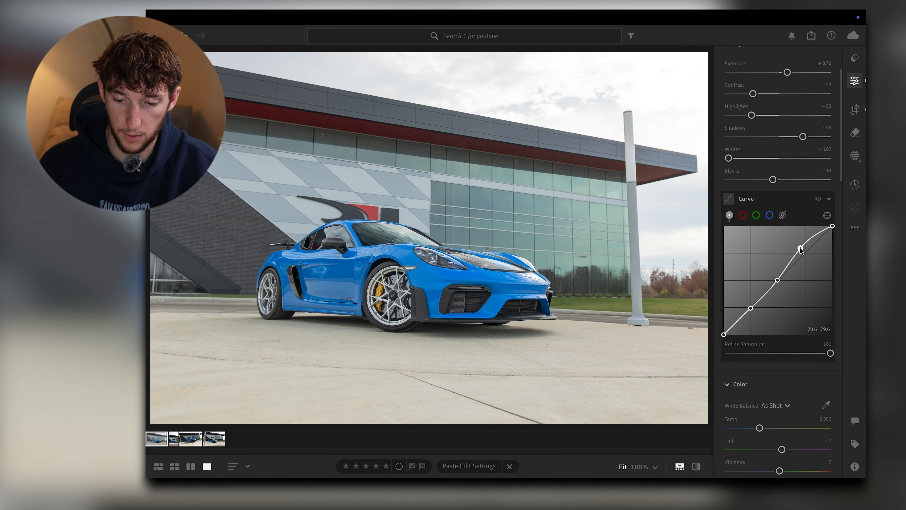
left_click_drag(750, 307, 753, 312)
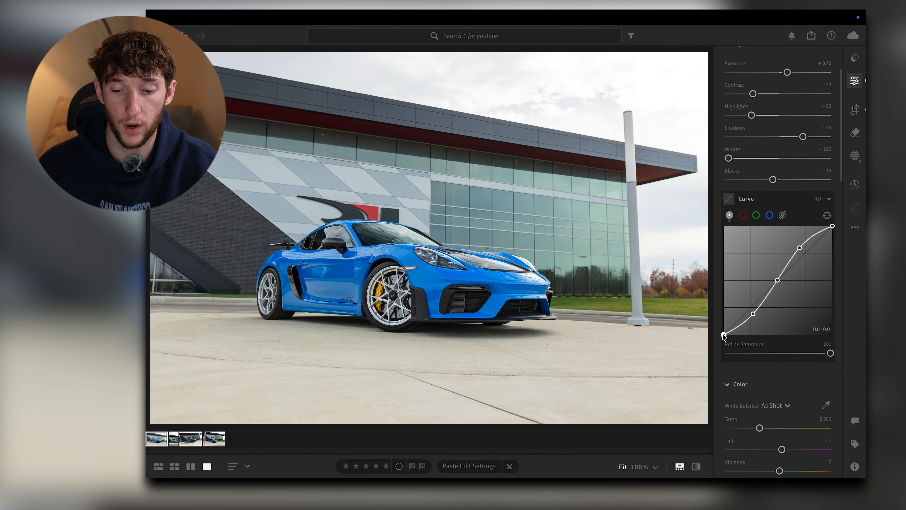
left_click_drag(724, 334, 724, 324)
Step: Set the photo's overall Vibrance to +24 and Saturation to +16
scroll(770, 339, "down", 6)
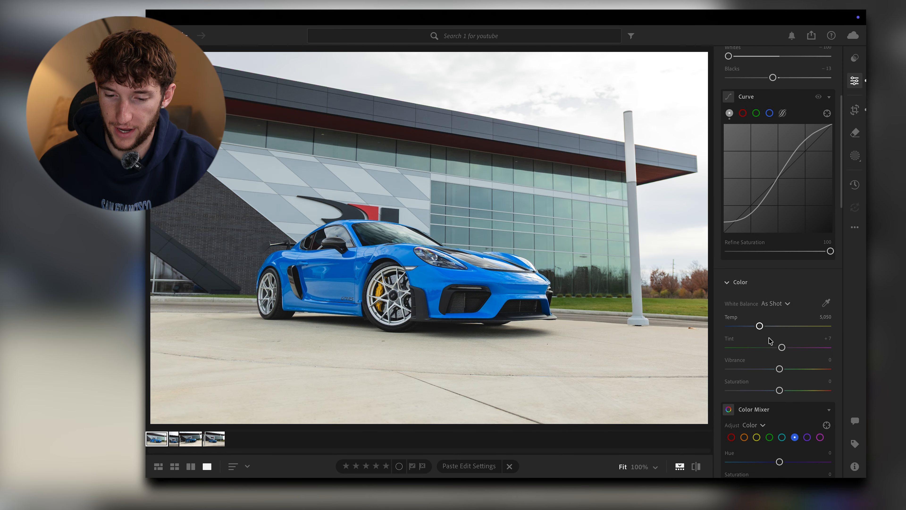
scroll(770, 340, "down", 1)
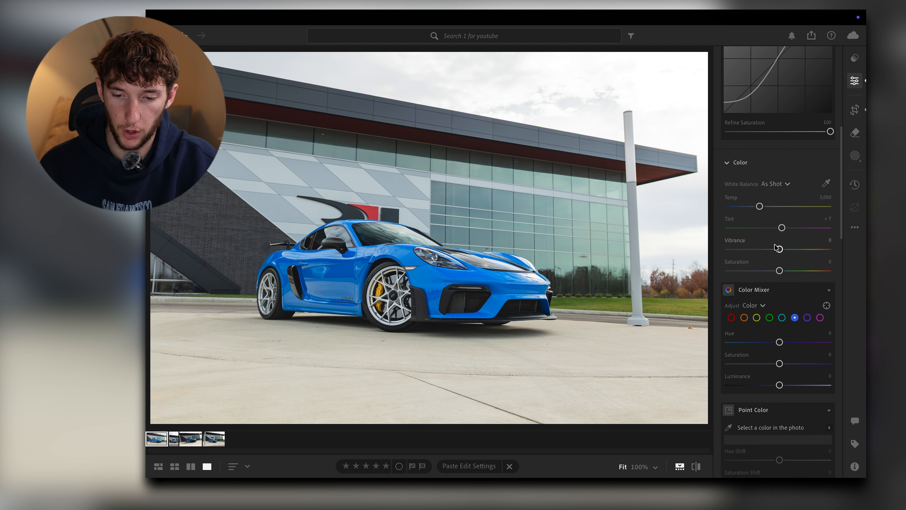
left_click_drag(779, 249, 790, 251)
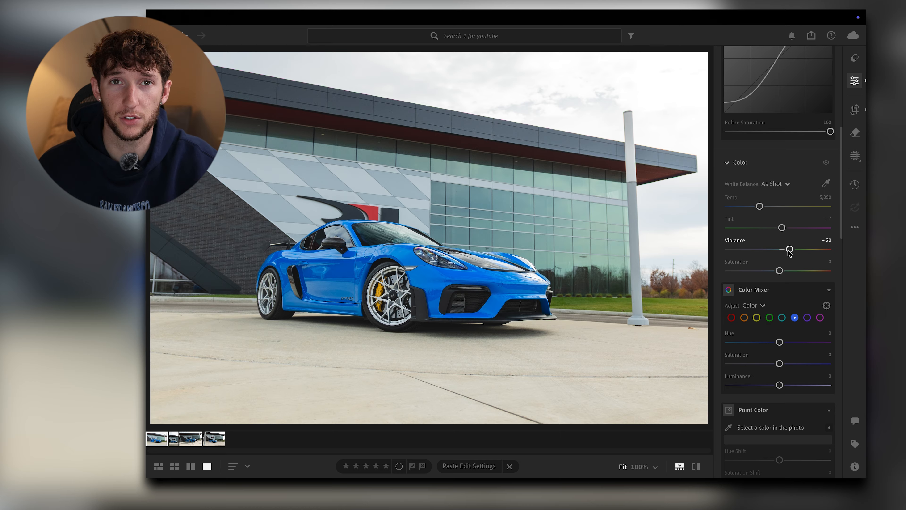
left_click_drag(790, 251, 784, 252)
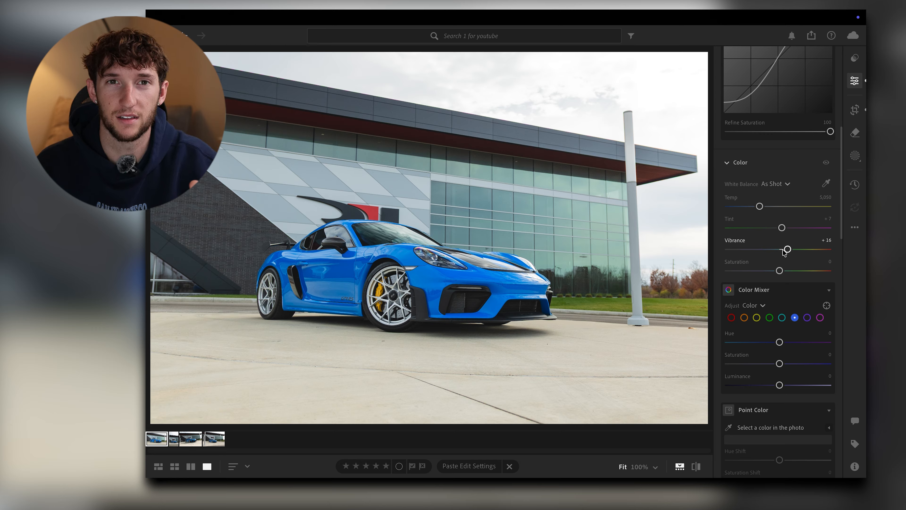
left_click_drag(784, 252, 788, 271)
Step: Set the blue Hue to -13 in the Color Mixer and lower the blue Saturation to about -8
scroll(787, 271, "down", 2)
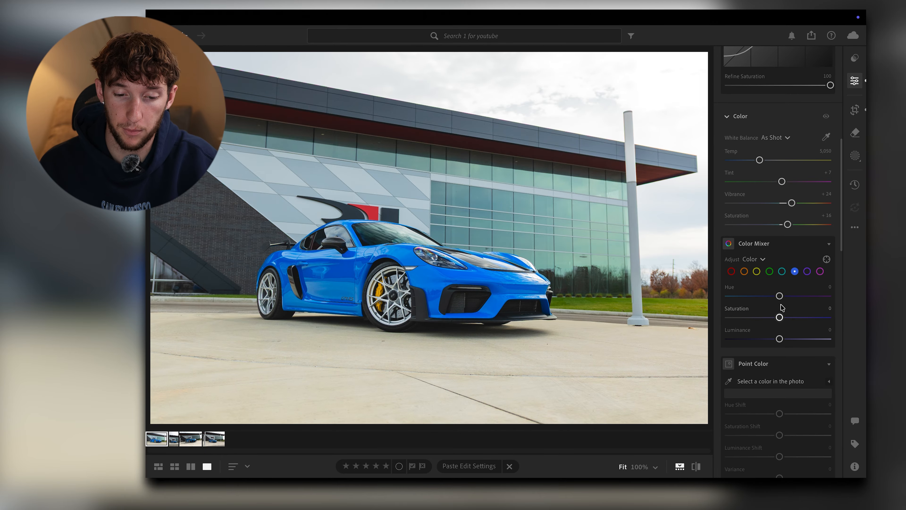
left_click_drag(780, 317, 797, 319)
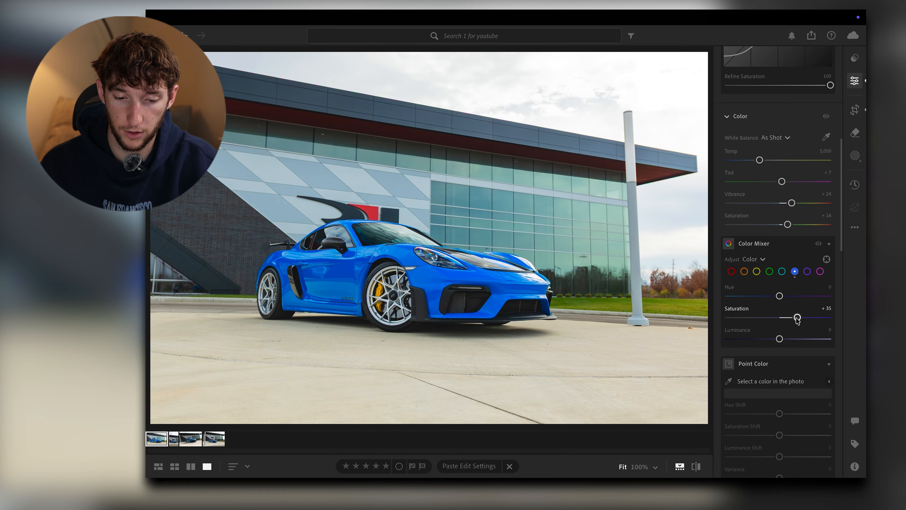
left_click_drag(780, 421, 779, 421)
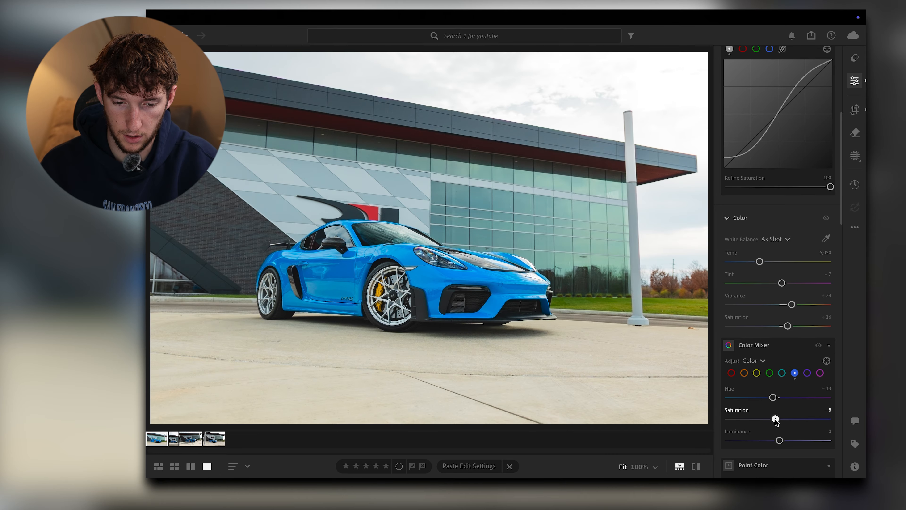
Step: Adjust the greens in the Color Mixer, set the yellow Hue to about -58 and Saturation to +17, and check the grass and trees up close
scroll(779, 421, "down", 2)
left_click(770, 343)
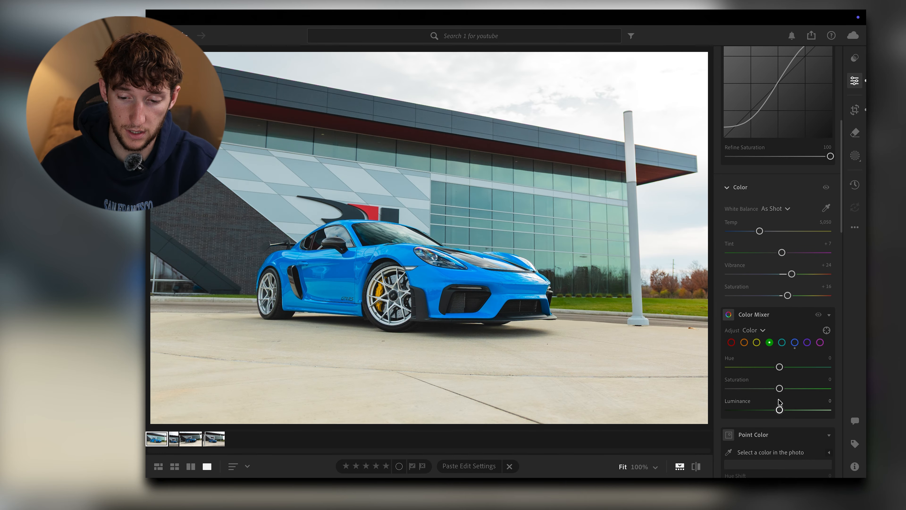
left_click_drag(779, 389, 799, 390)
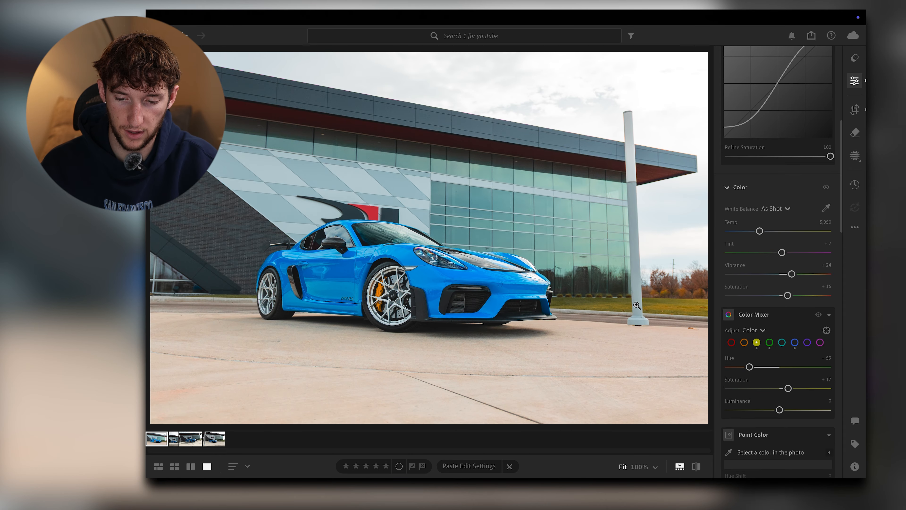
scroll(638, 306, "up", 5)
left_click_drag(639, 306, 496, 327)
scroll(496, 327, "up", 5)
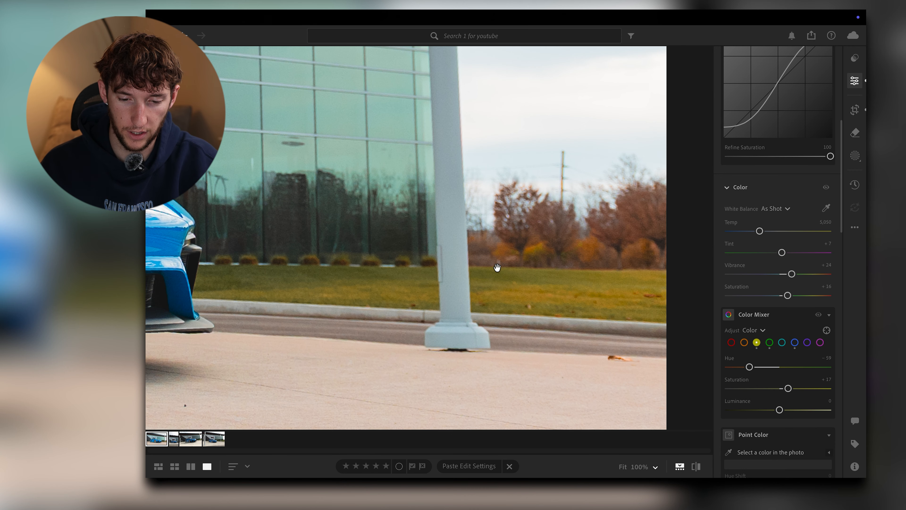
left_click(517, 268)
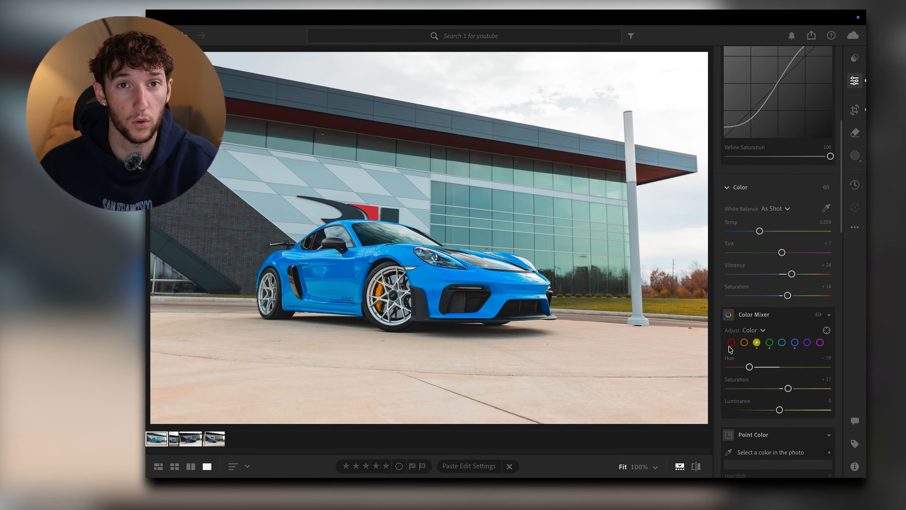
Step: Color-grade the midtones slightly toward orange, the shadows slightly toward blue and the highlights toward a warm tone
scroll(734, 244, "down", 10)
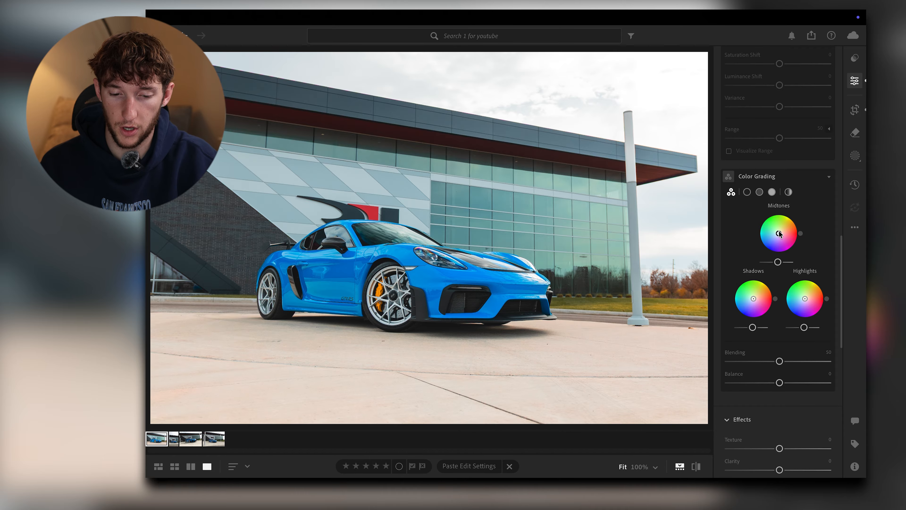
left_click_drag(780, 234, 783, 231)
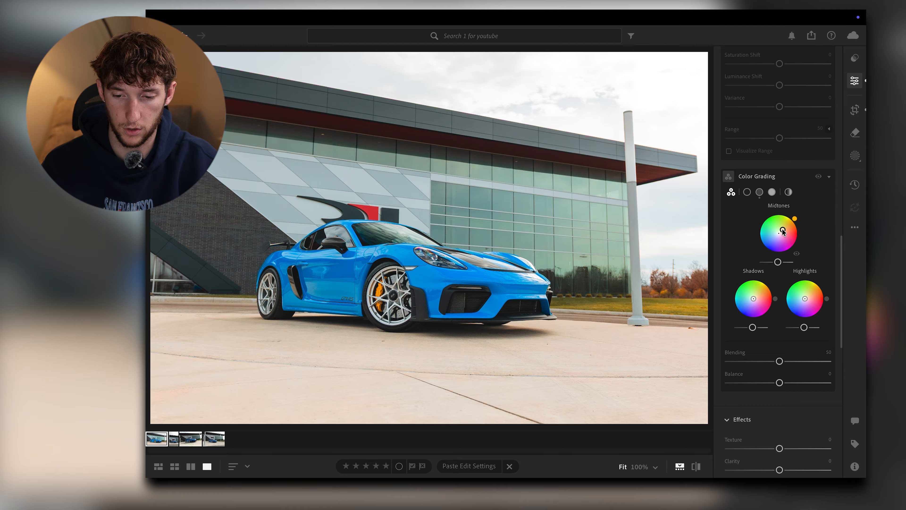
mouse_move(754, 299)
left_mouse_down()
mouse_move(732, 303)
mouse_move(735, 312)
left_mouse_up()
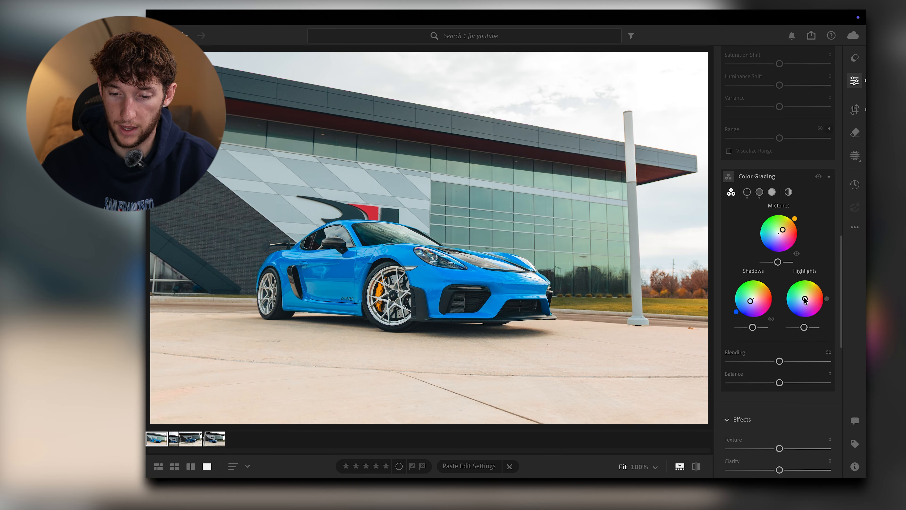
Step: Set Texture to -24, Clarity to -15, Dehaze to +5, Sharpening to 56, and manual noise reduction to Luminance 11 and Color 32
scroll(805, 293, "down", 8)
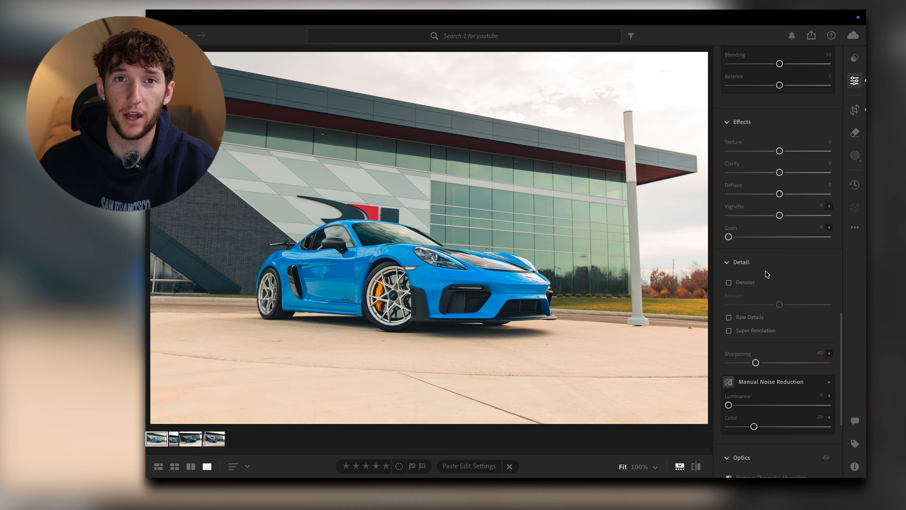
left_click_drag(780, 150, 782, 194)
left_click_drag(756, 363, 767, 366)
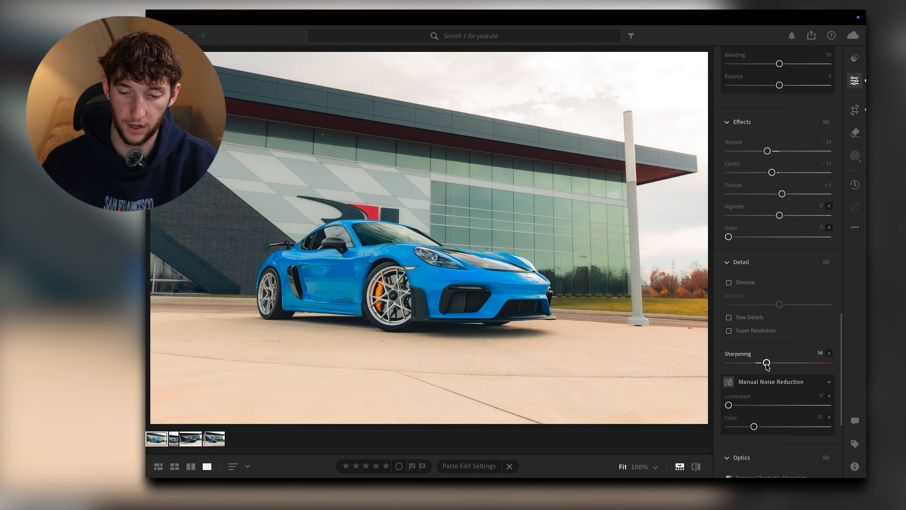
left_click(741, 405)
left_click_drag(754, 426, 761, 427)
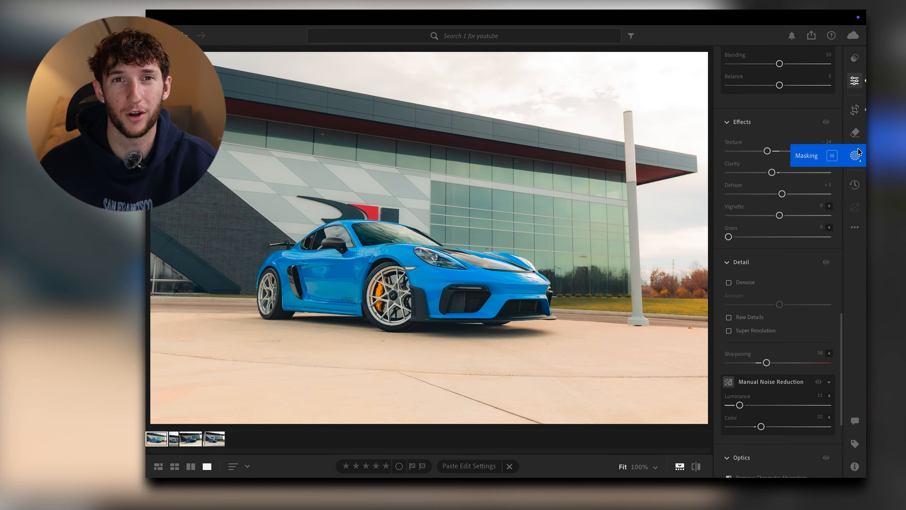
Step: Create an object mask of the whole car and set its Contrast to -5, Highlights to +12, Shadows to +17 and Blacks to -13
left_click(856, 155)
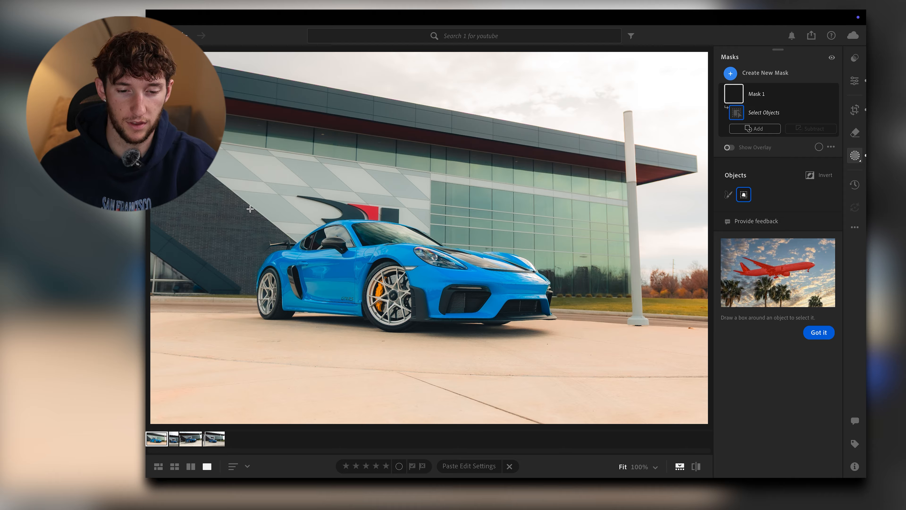
left_click_drag(250, 209, 567, 343)
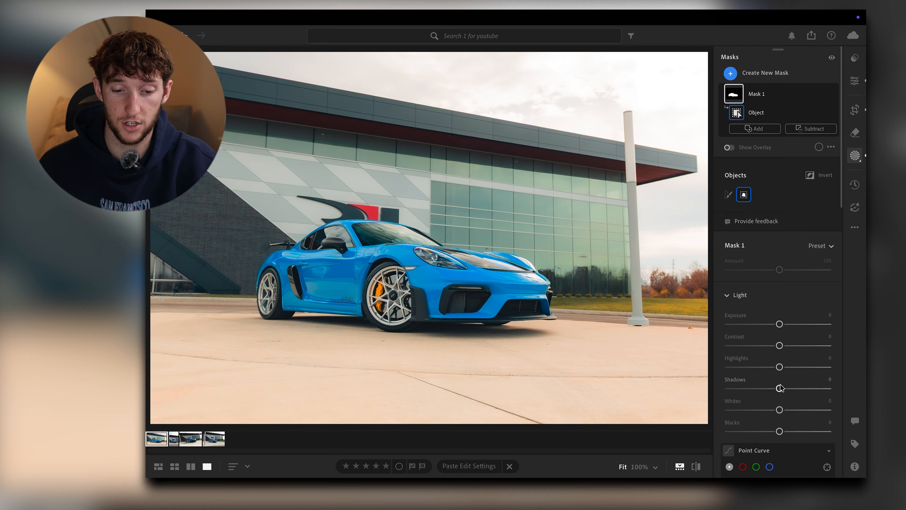
left_click_drag(781, 388, 788, 388)
left_click_drag(780, 431, 778, 432)
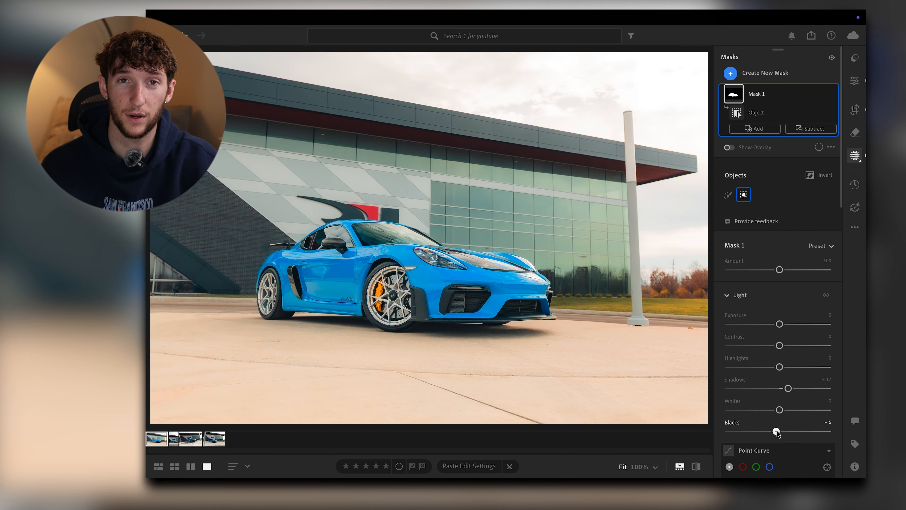
left_click_drag(778, 432, 773, 431)
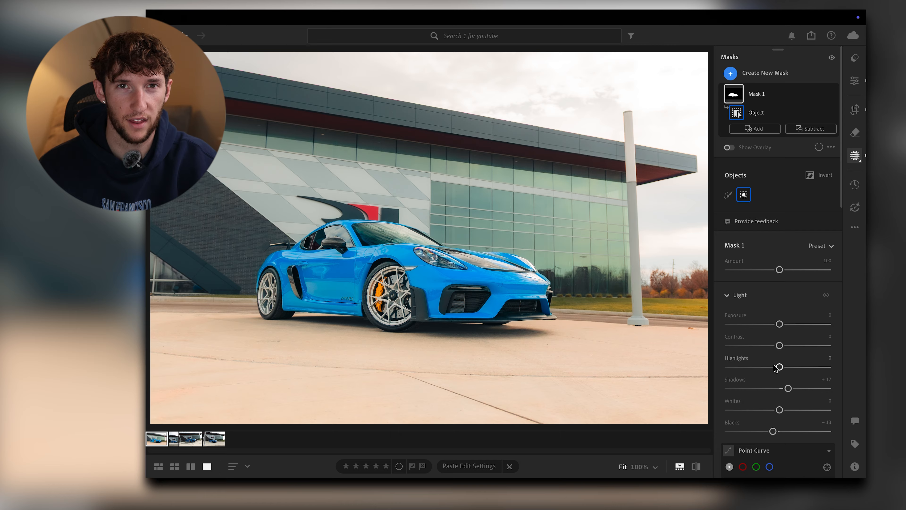
left_click_drag(776, 367, 782, 367)
left_click_drag(780, 346, 777, 346)
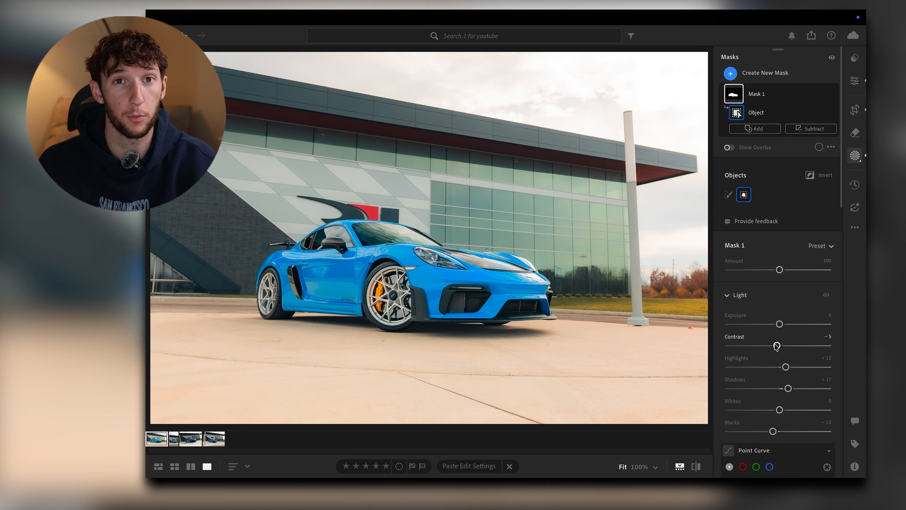
Step: Set the car mask's Contrast to +20 and Whites to +11, and make slight color adjustments to it
left_click_drag(777, 346, 790, 346)
left_click_drag(779, 410, 787, 412)
left_click_drag(785, 410, 786, 412)
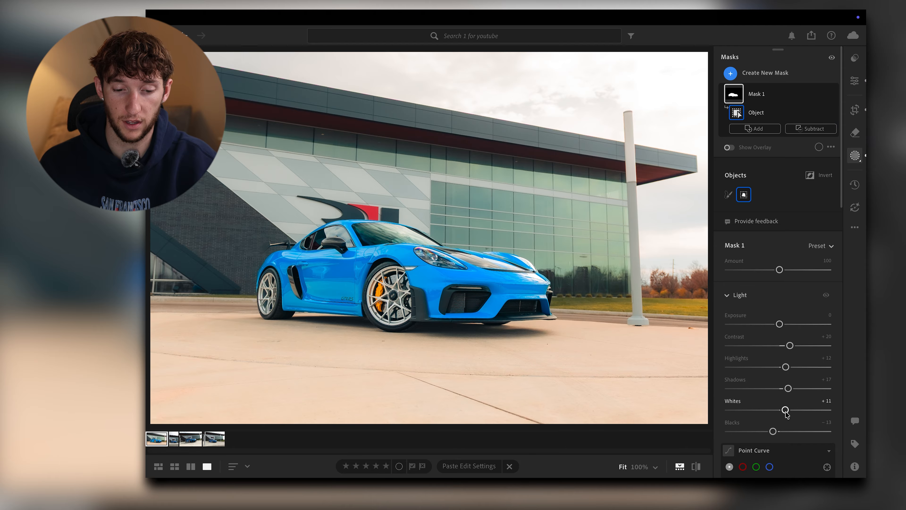
scroll(787, 413, "down", 10)
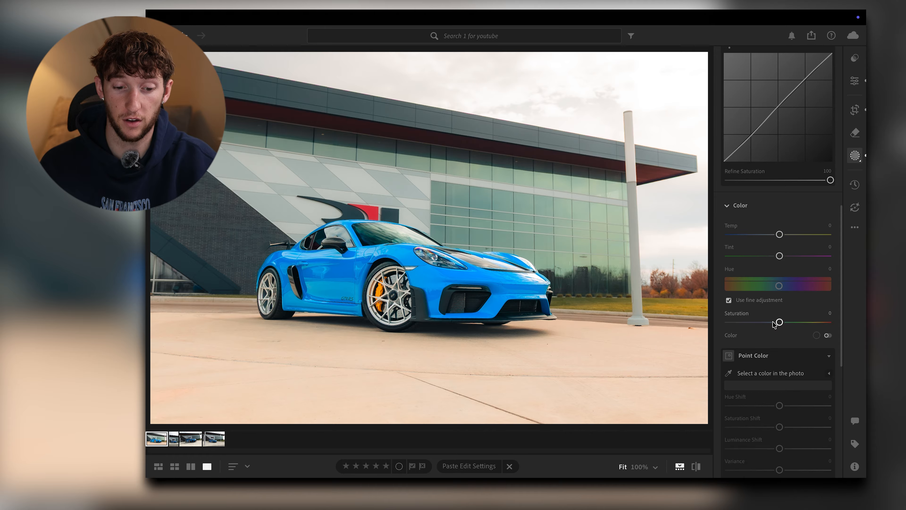
left_click_drag(774, 323, 772, 324)
left_click_drag(780, 234, 785, 239)
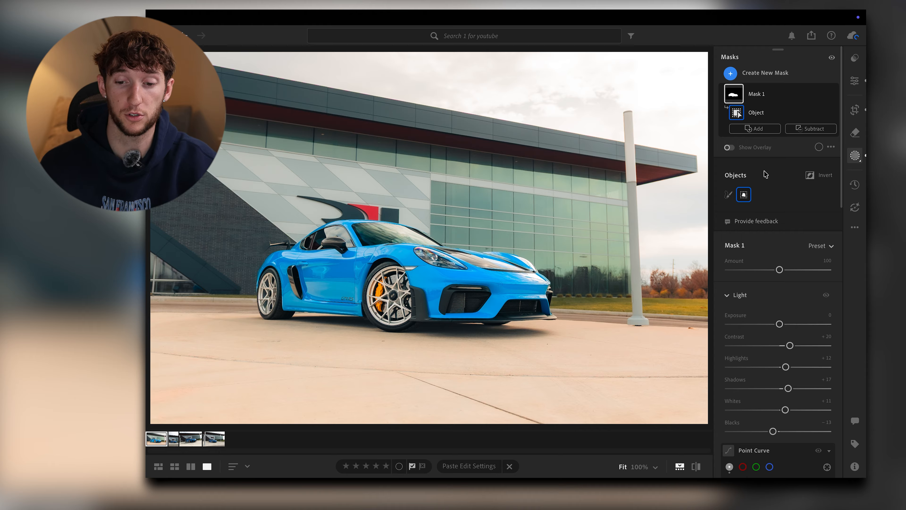
Step: Subtract a radial gradient around the front wheel from the car mask
left_click(804, 129)
left_click(805, 161)
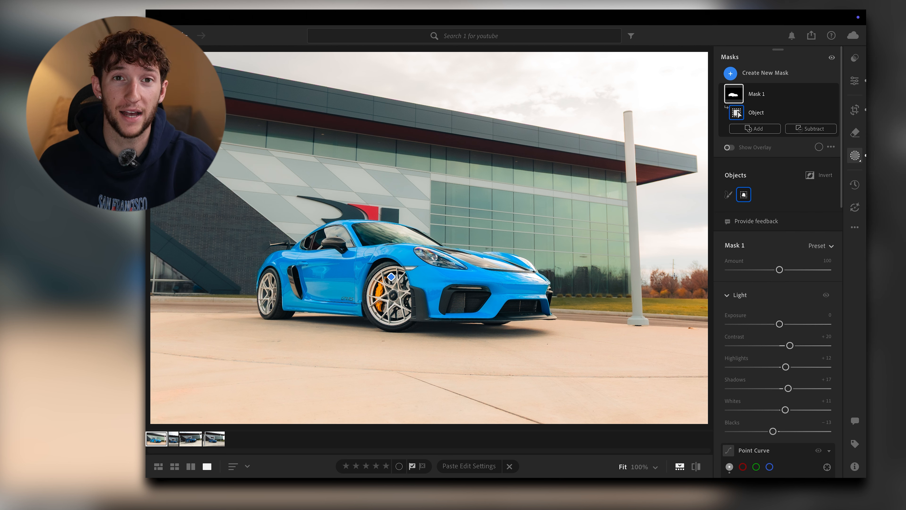
left_click_drag(393, 296, 429, 335)
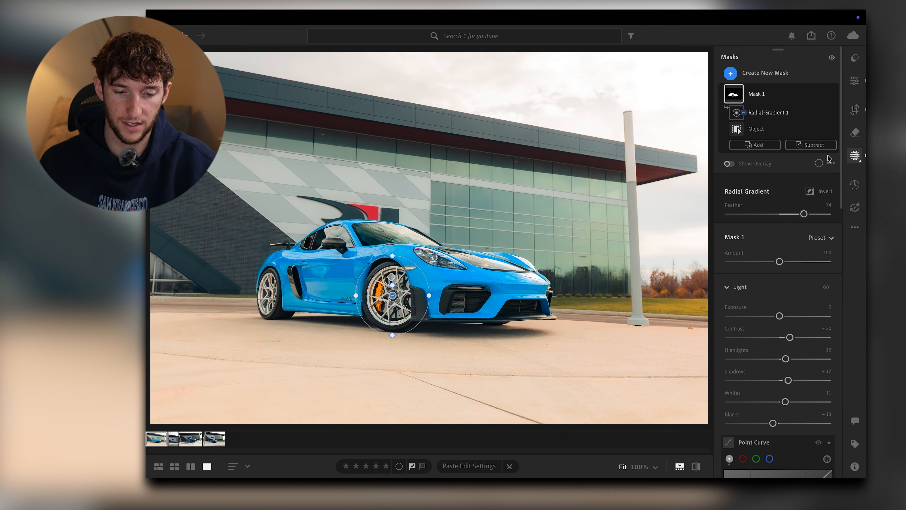
Step: Try subtracting a second radial gradient around the rear wheel from the car mask, and delete it
left_click(815, 146)
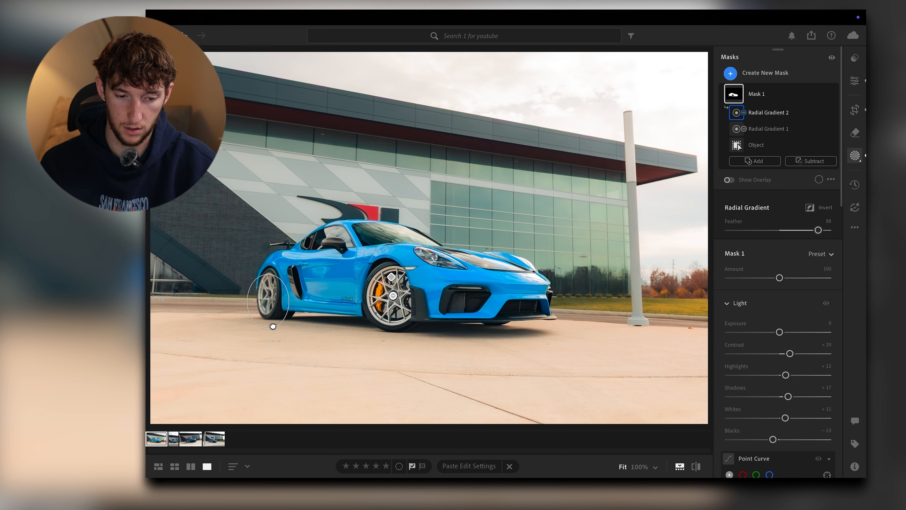
left_click_drag(274, 325, 269, 301)
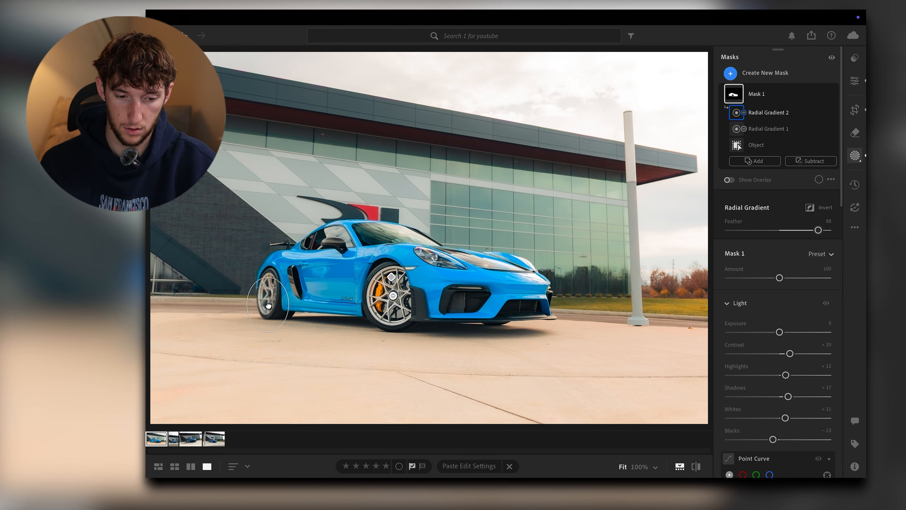
key("Delete")
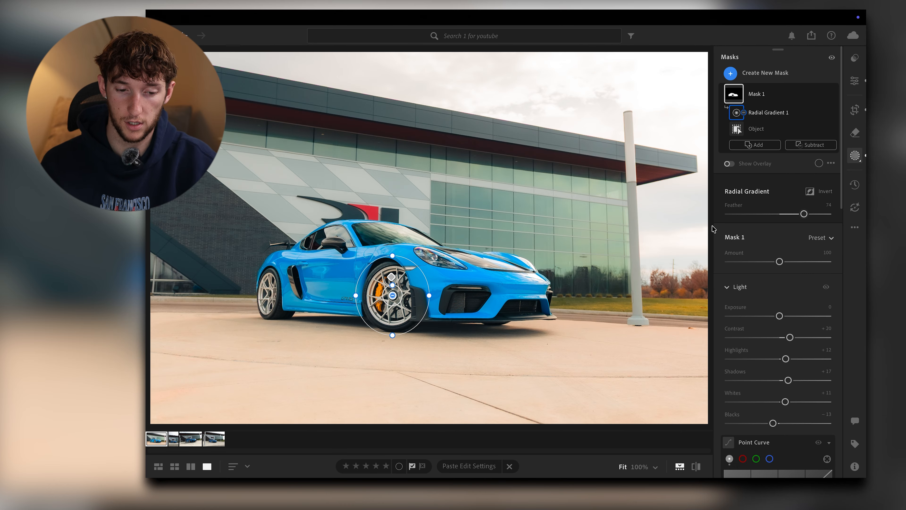
Step: Check the front wheel up close, and create a linear gradient mask over the pavement, fading upward toward the car
left_click(855, 80)
left_click(383, 288)
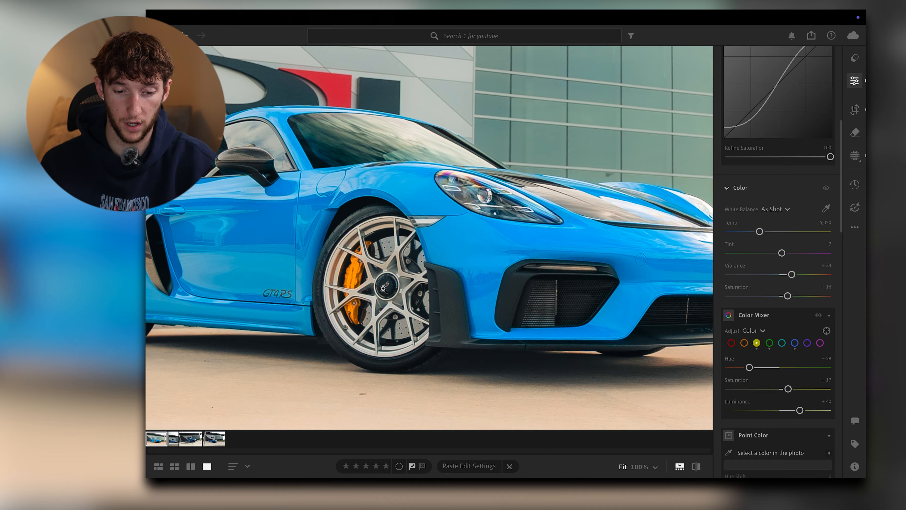
left_click(383, 289)
left_click(857, 155)
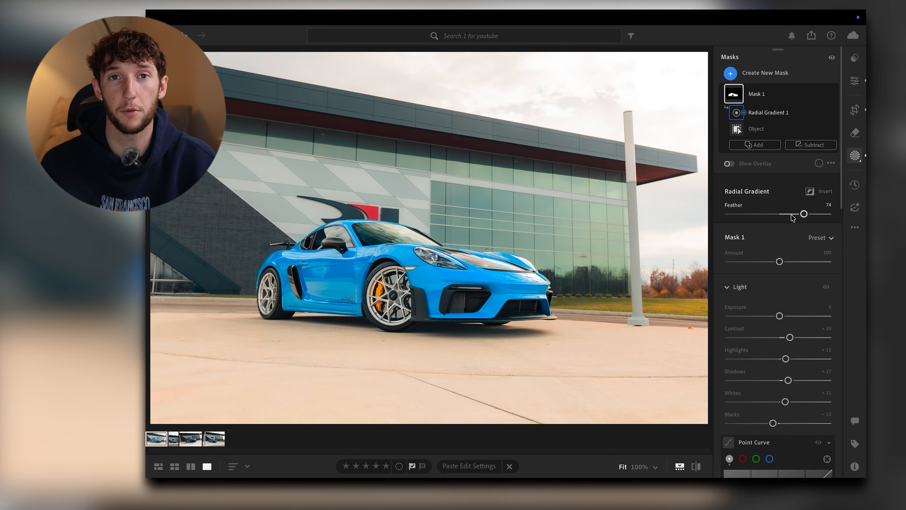
left_click(730, 73)
left_click(760, 195)
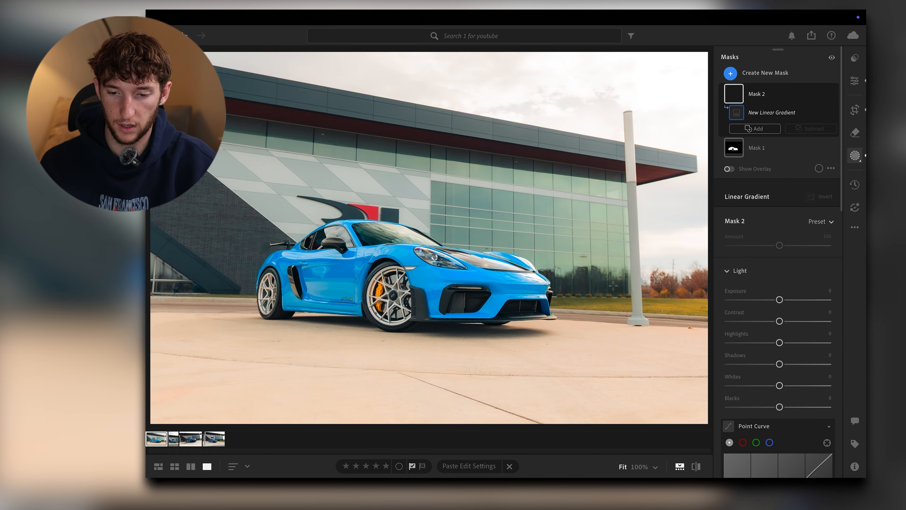
left_click_drag(547, 414, 546, 313)
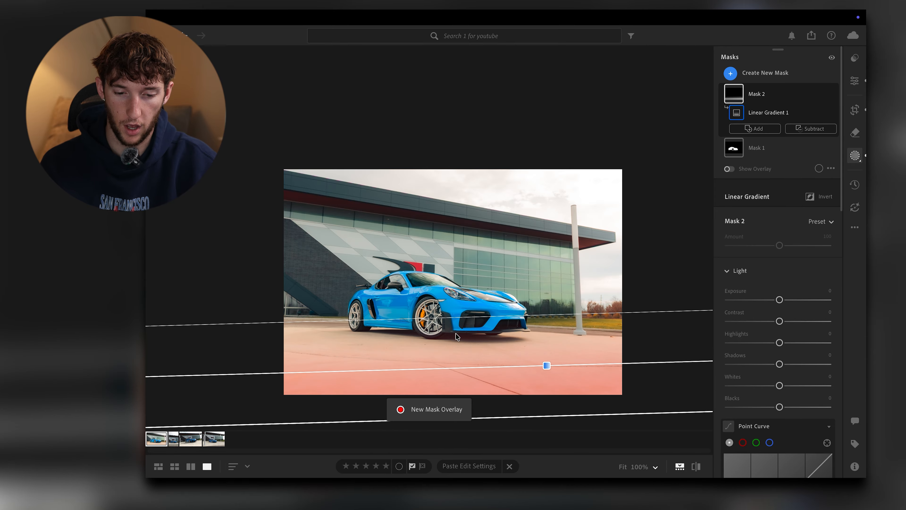
Step: Darken the pavement gradient with Exposure -2.12, Shadows -63 and Blacks -64, and adjust its color
left_click_drag(779, 300, 763, 301)
left_click_drag(780, 407, 747, 407)
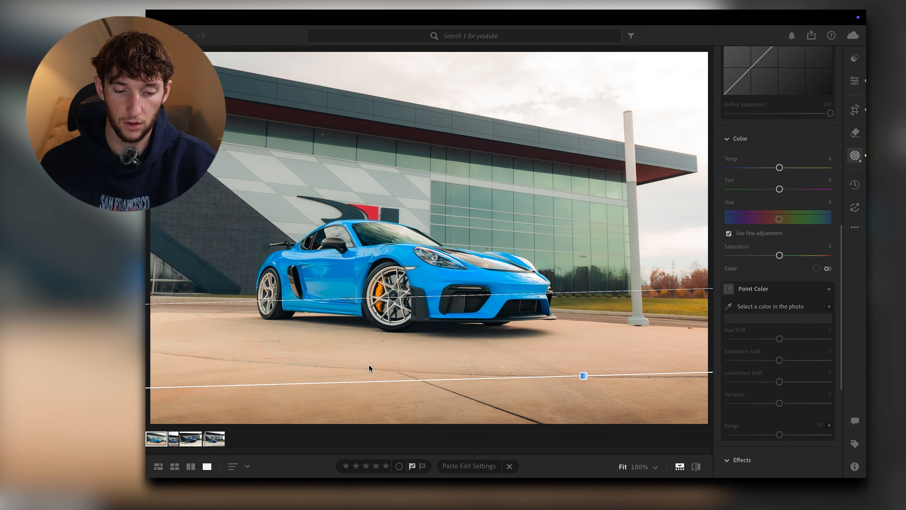
scroll(745, 317, "up", 13)
scroll(769, 366, "down", 11)
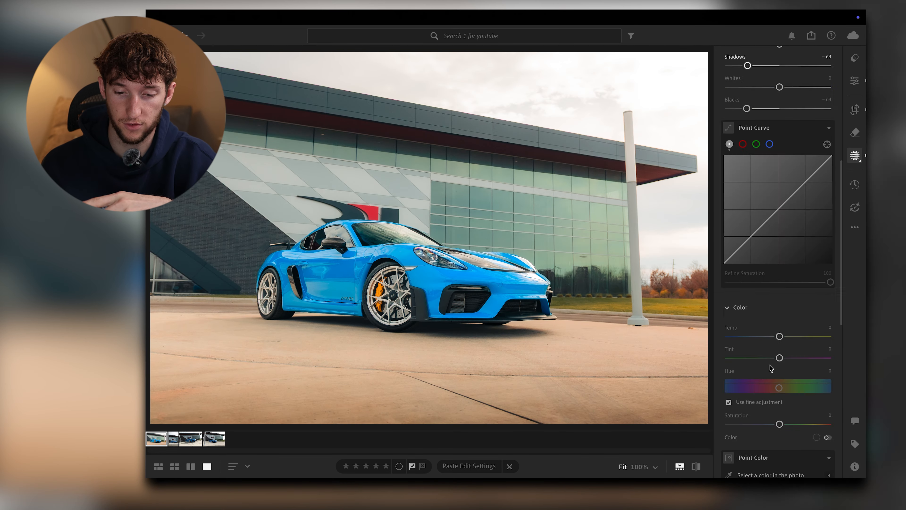
scroll(770, 367, "up", 1)
left_click_drag(763, 325, 731, 324)
scroll(749, 314, "up", 12)
left_click_drag(780, 300, 750, 301)
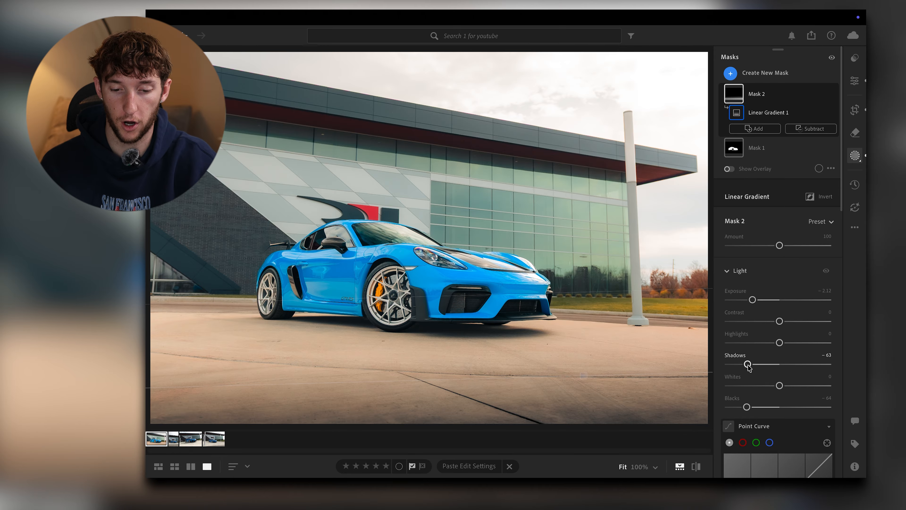
Step: Fine-tune the pavement gradient's settings and move the gradient slightly higher on the photo
scroll(749, 366, "down", 10)
left_click_drag(759, 355, 753, 334)
scroll(779, 375, "up", 10)
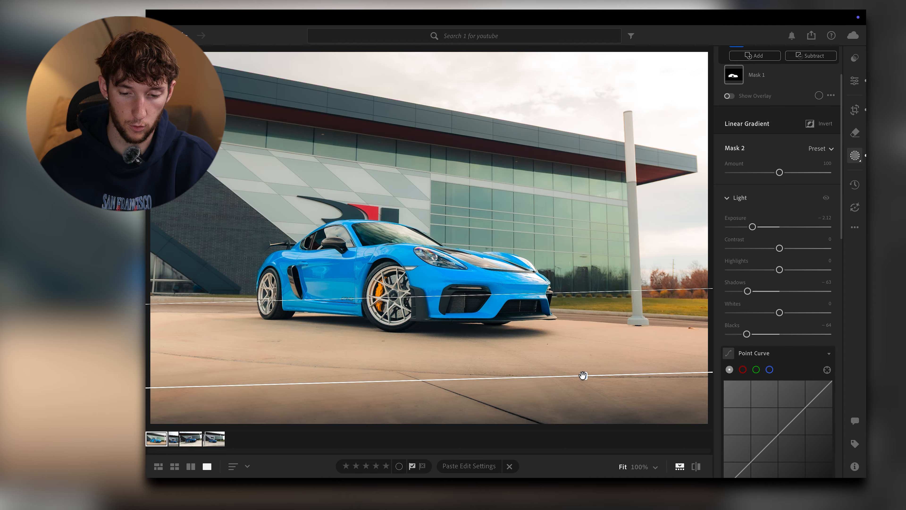
left_click_drag(583, 375, 585, 371)
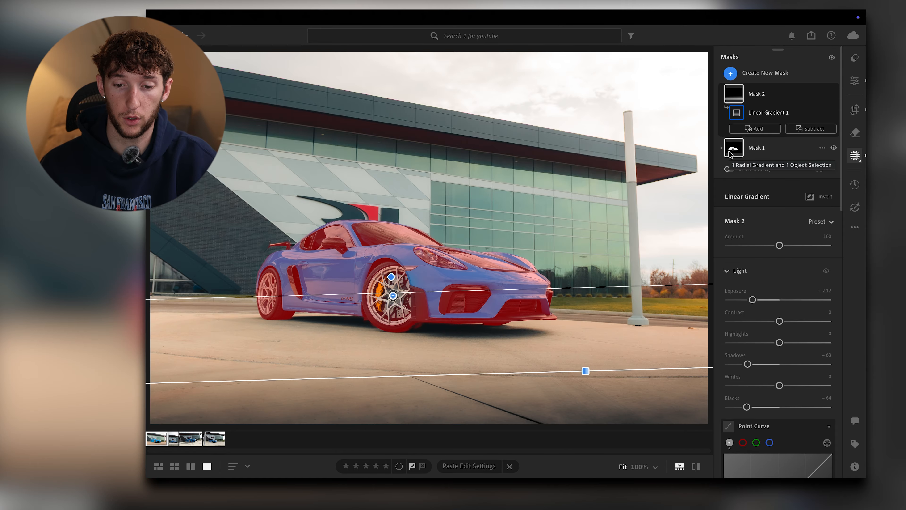
Step: Duplicate and invert the car mask, and delete the radial gradient from the inverted copy so it covers only the background
left_click(731, 150)
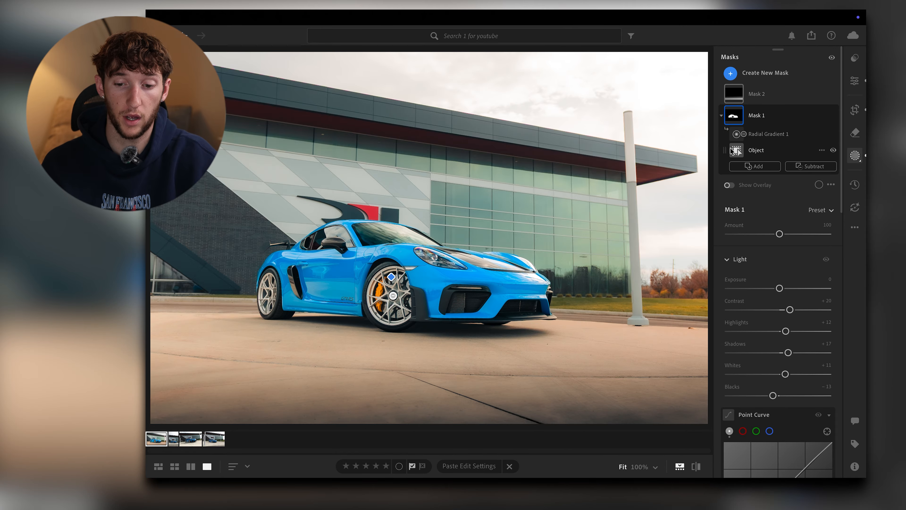
right_click(732, 123)
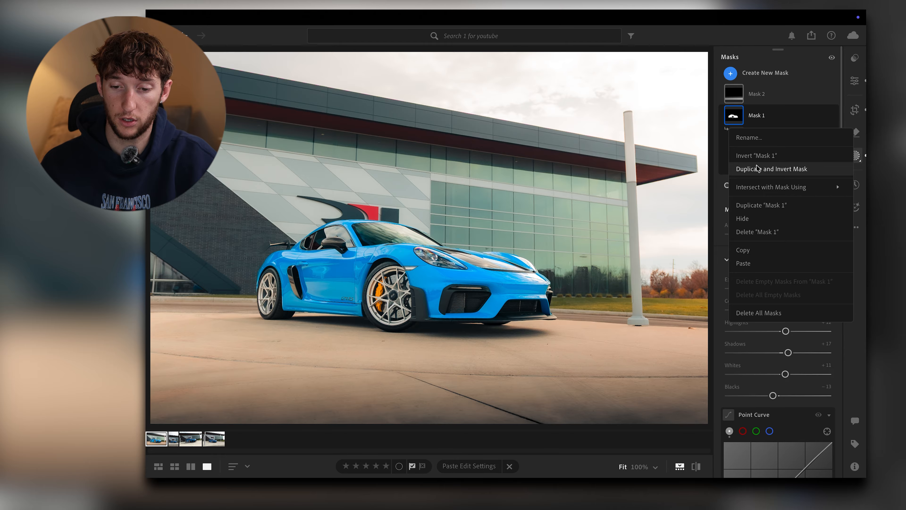
left_click(757, 167)
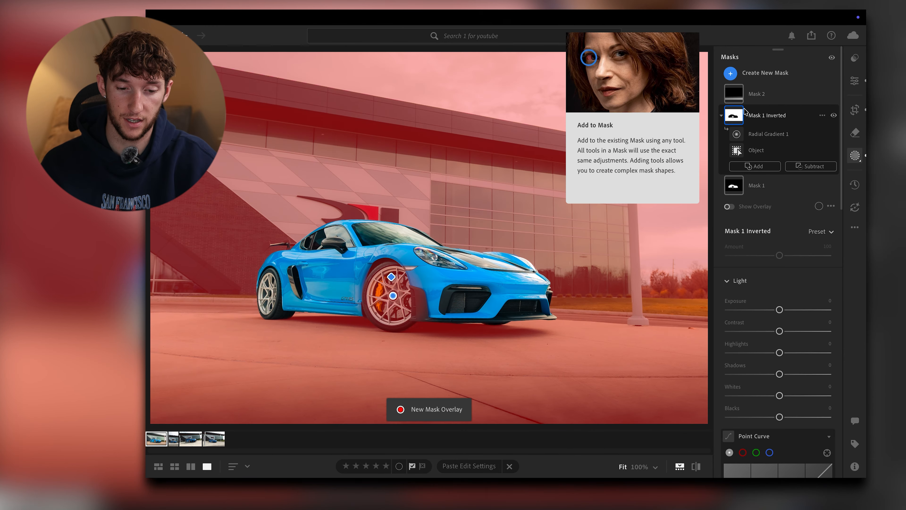
left_click(739, 135)
key("Delete")
Step: Set the inverted background mask's Shadows to +9 and Whites to +27
scroll(780, 304, "down", 4)
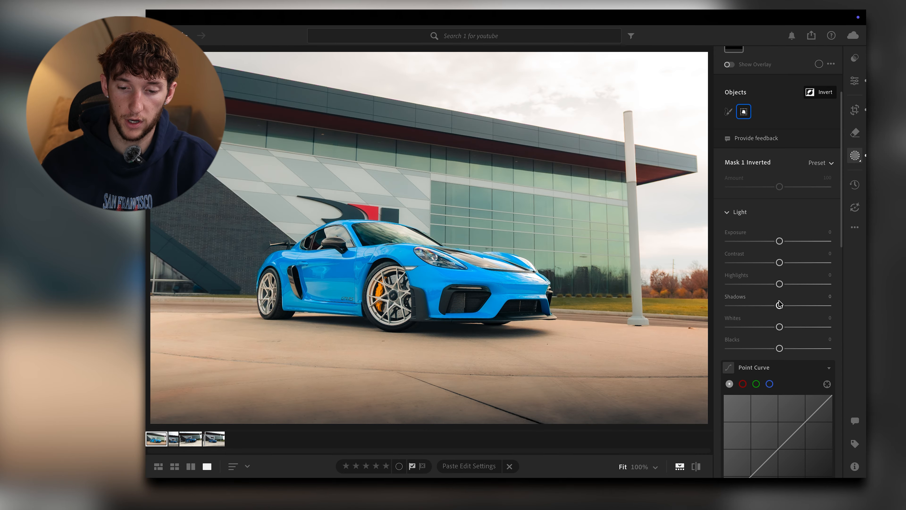
left_click_drag(780, 305, 784, 306)
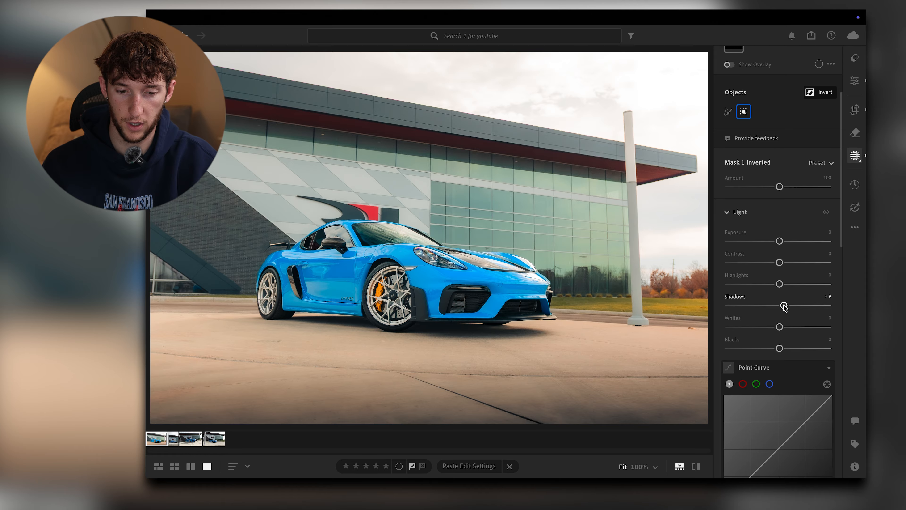
left_click_drag(779, 326, 799, 328)
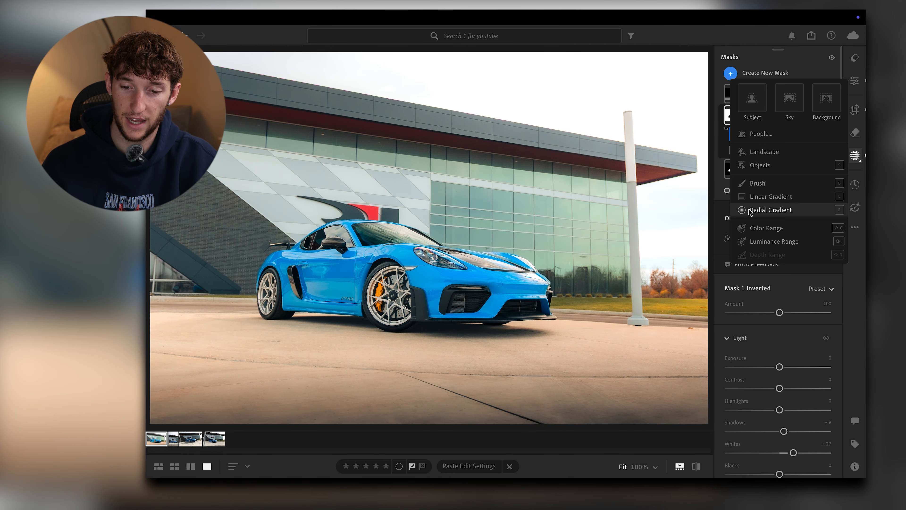
left_click(746, 212)
scroll(675, 160, "down", 5)
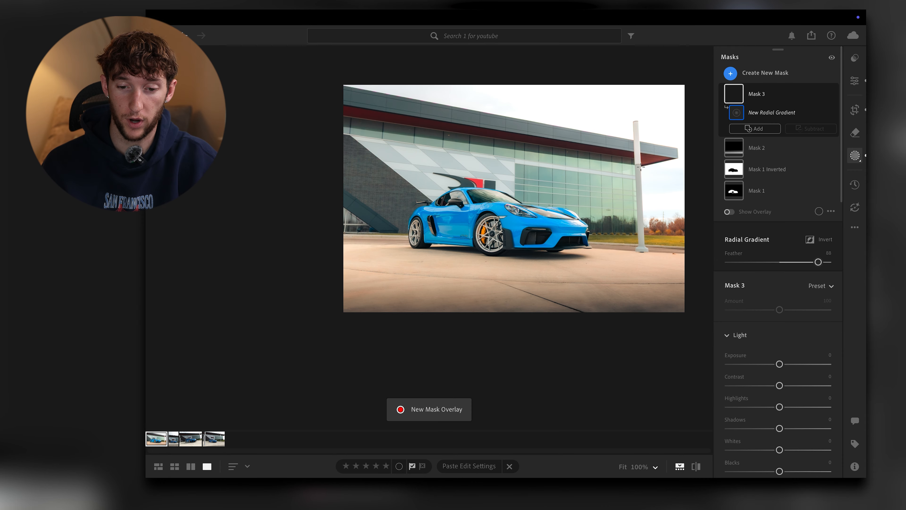
scroll(641, 166, "up", 5)
scroll(674, 170, "down", 2)
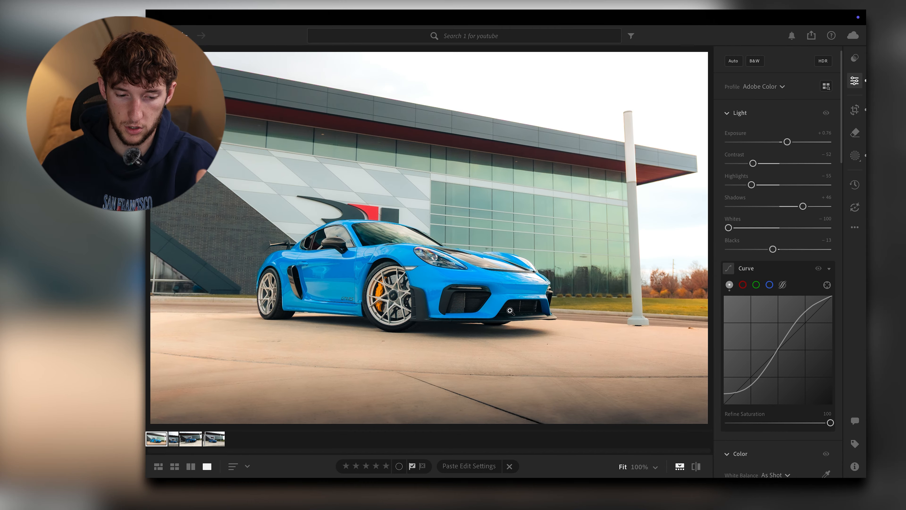
scroll(739, 125, "up", 5)
Step: Create a large radial gradient mask over the sky and the building's far roof end, and raise its Exposure slightly
left_click(739, 125)
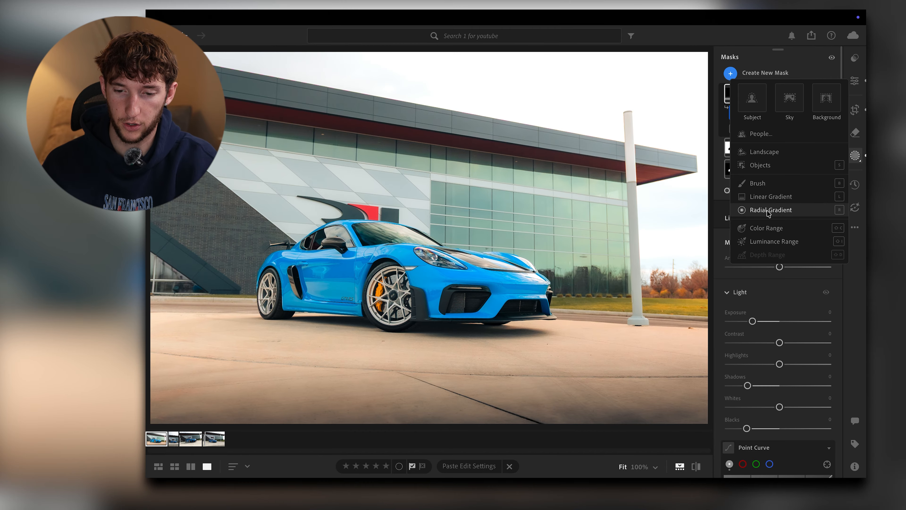
left_click(756, 210)
left_click_drag(613, 83, 796, 243)
scroll(753, 410, "down", 15)
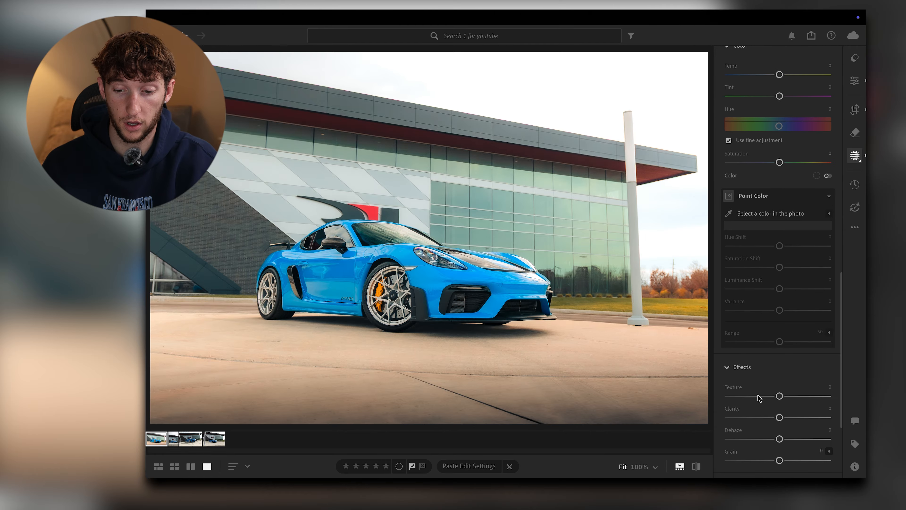
scroll(767, 392, "up", 15)
left_click_drag(781, 364, 789, 365)
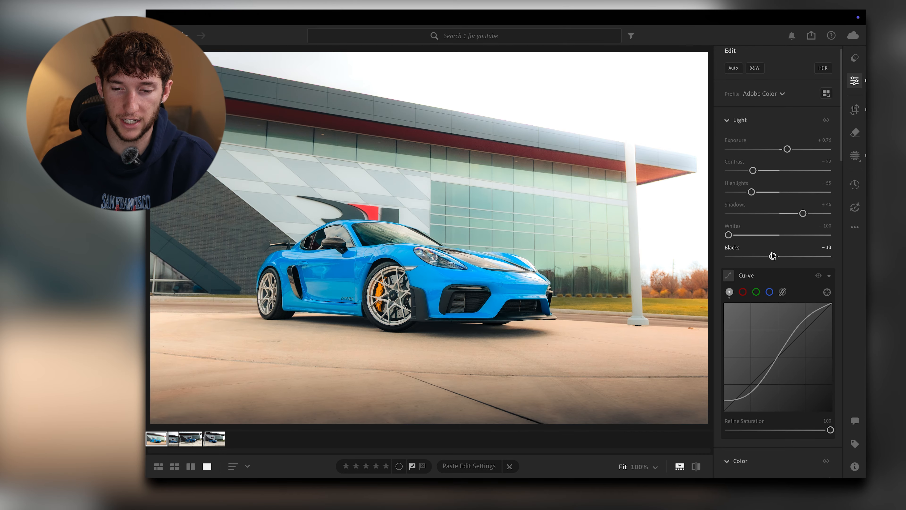
Step: Set the Blacks of the whole photo to -7
left_click_drag(773, 256, 776, 258)
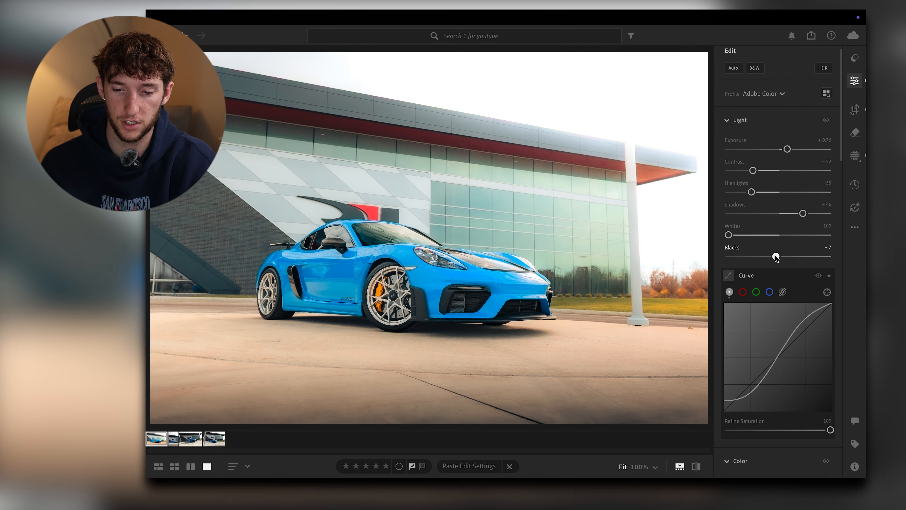